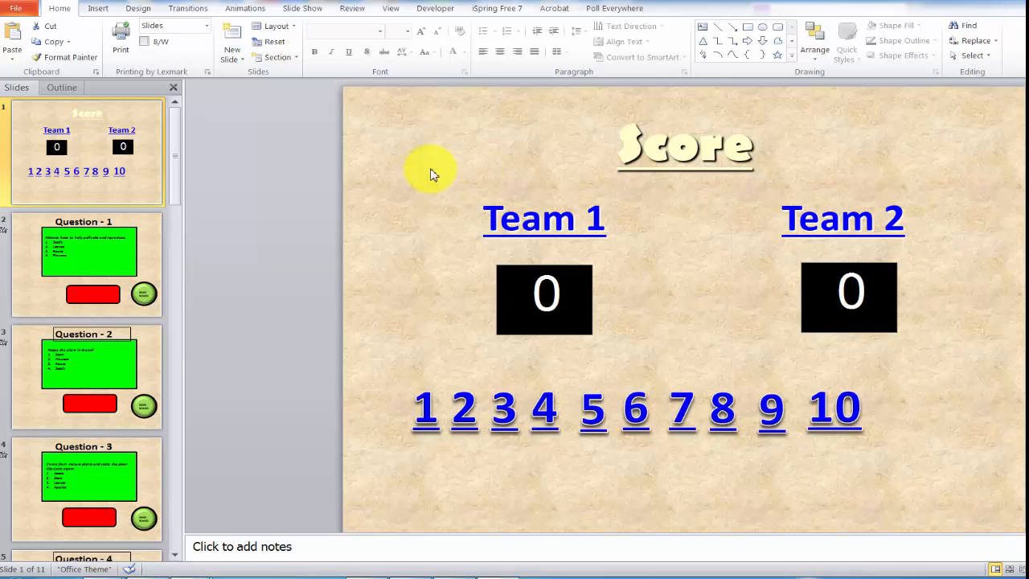
Step: Set the Score slide's background to a picture or texture fill using the light tan paper texture
left_click(432, 172)
right_click(427, 168)
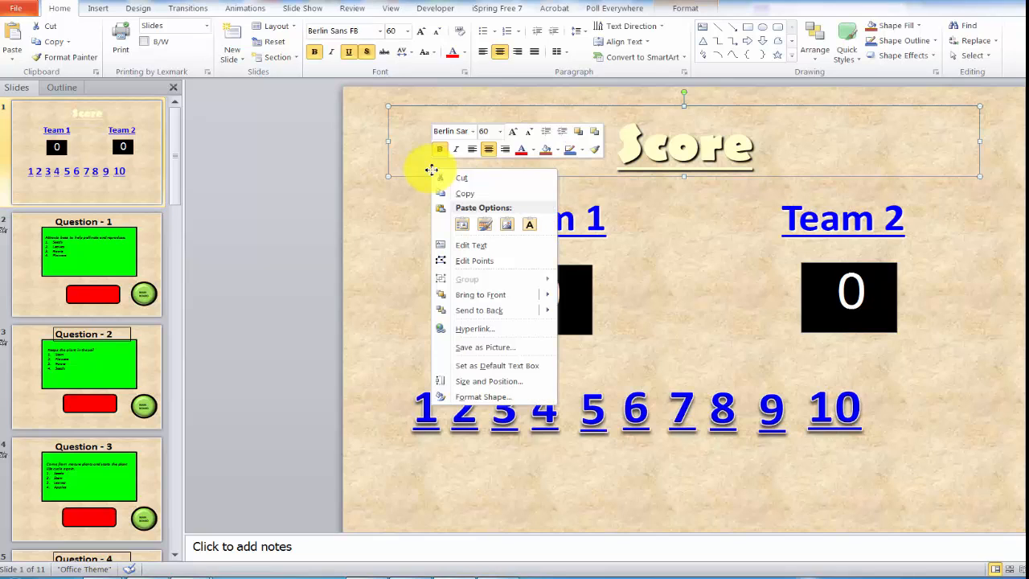
right_click(389, 243)
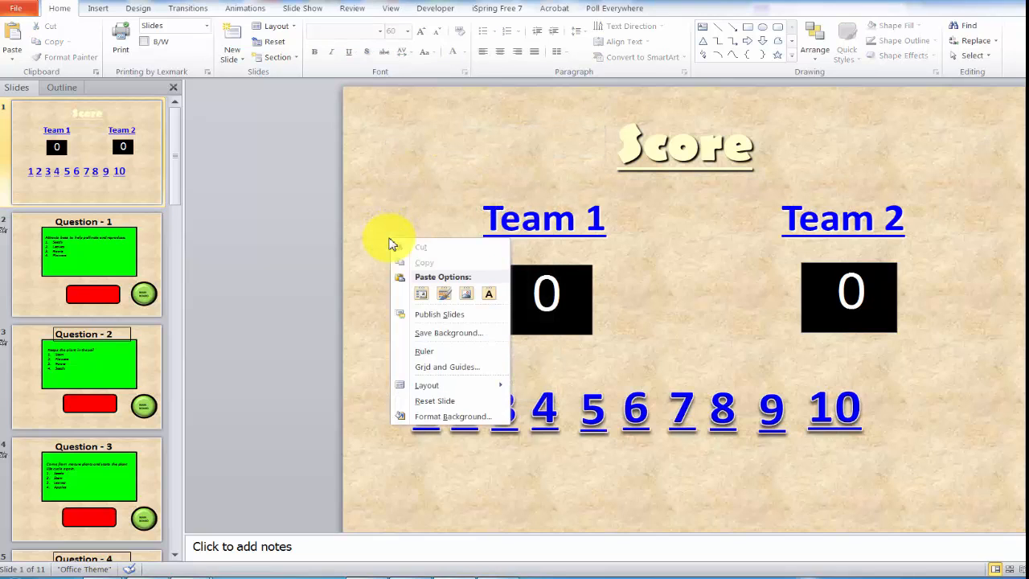
left_click(454, 416)
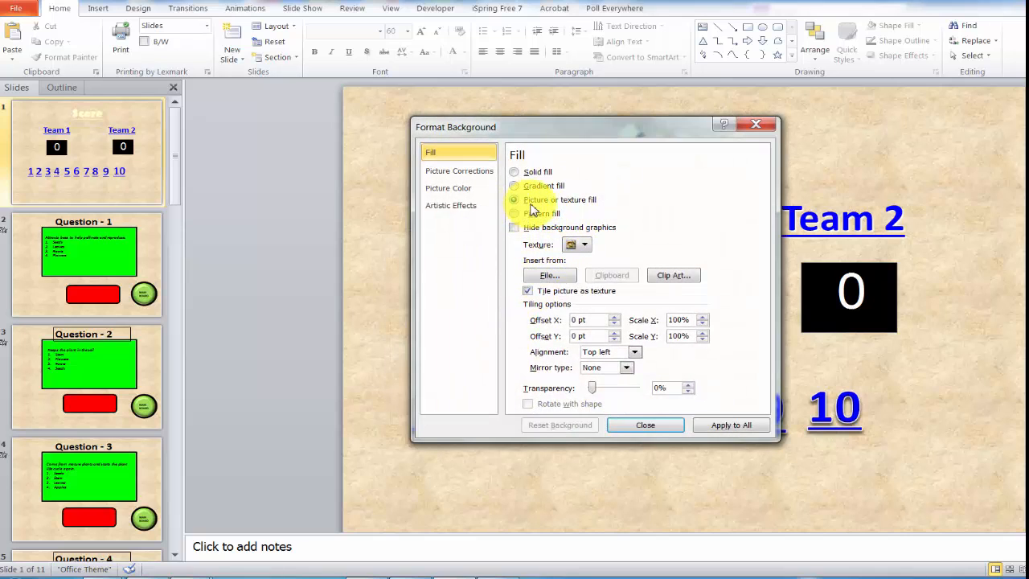
left_click(586, 245)
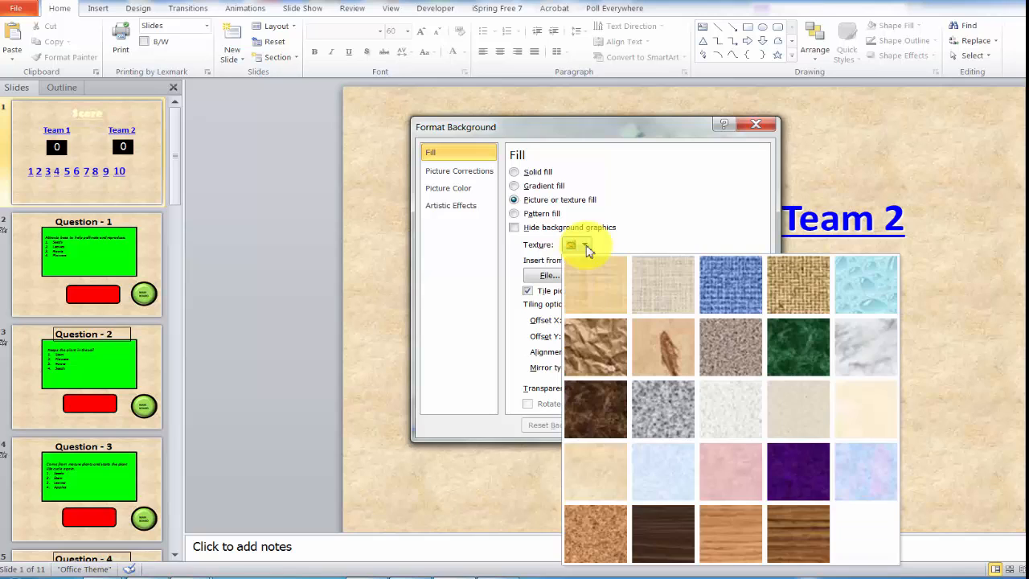
left_click(584, 476)
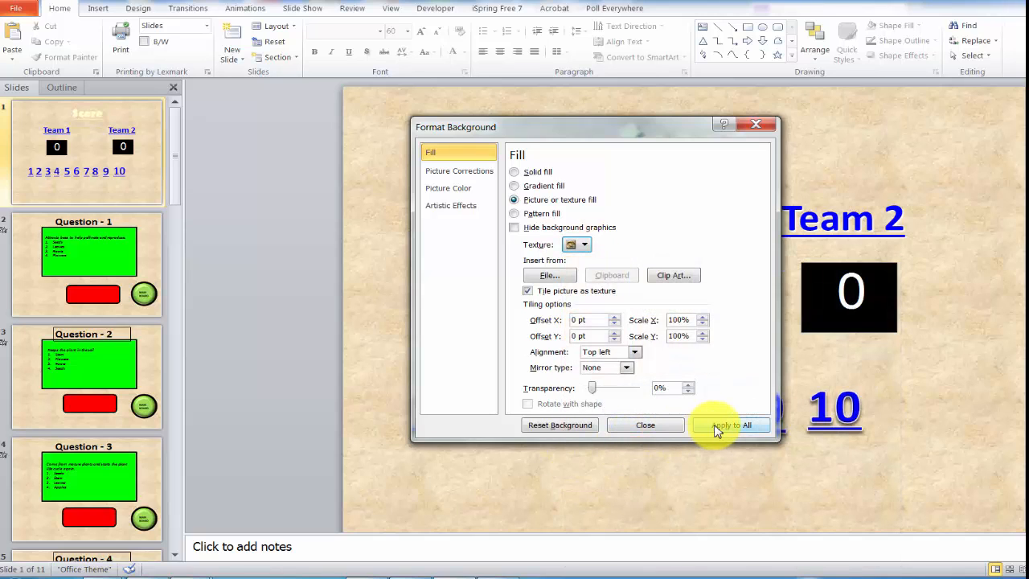
left_click(637, 430)
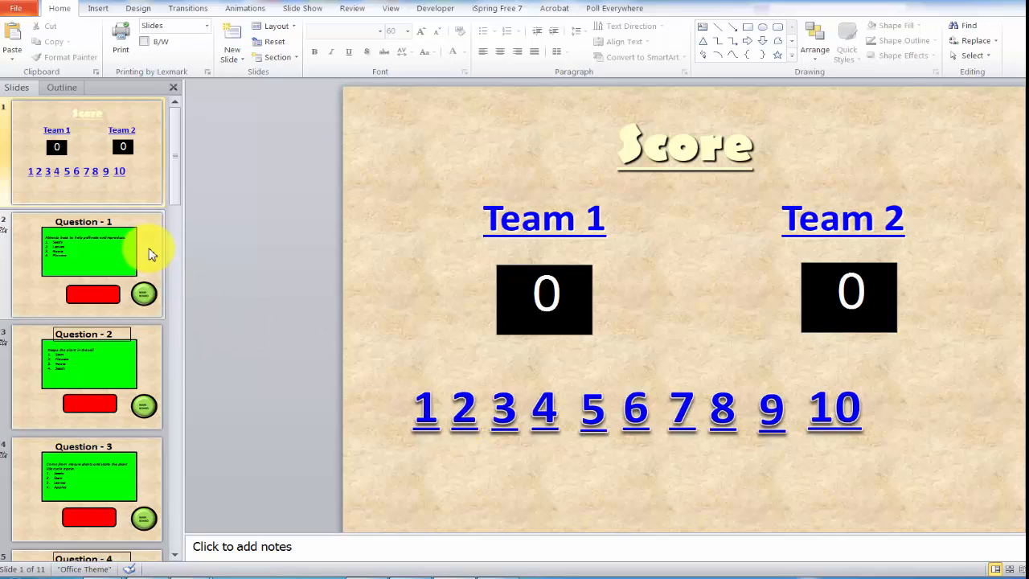
Step: Link the number 1 on the Score slide to Slide 2, the Question - 1 slide
left_click(431, 420)
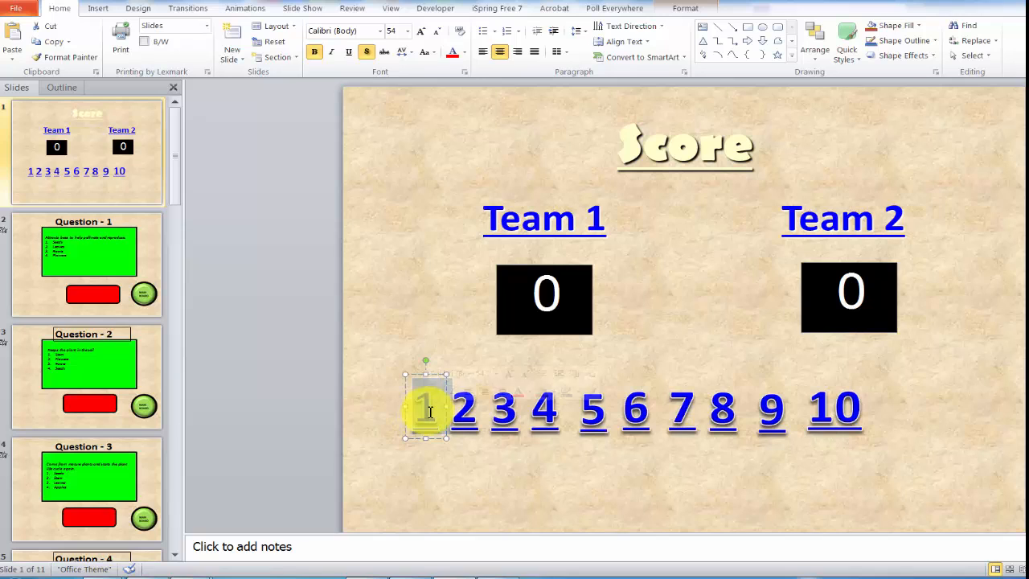
double_click(425, 412)
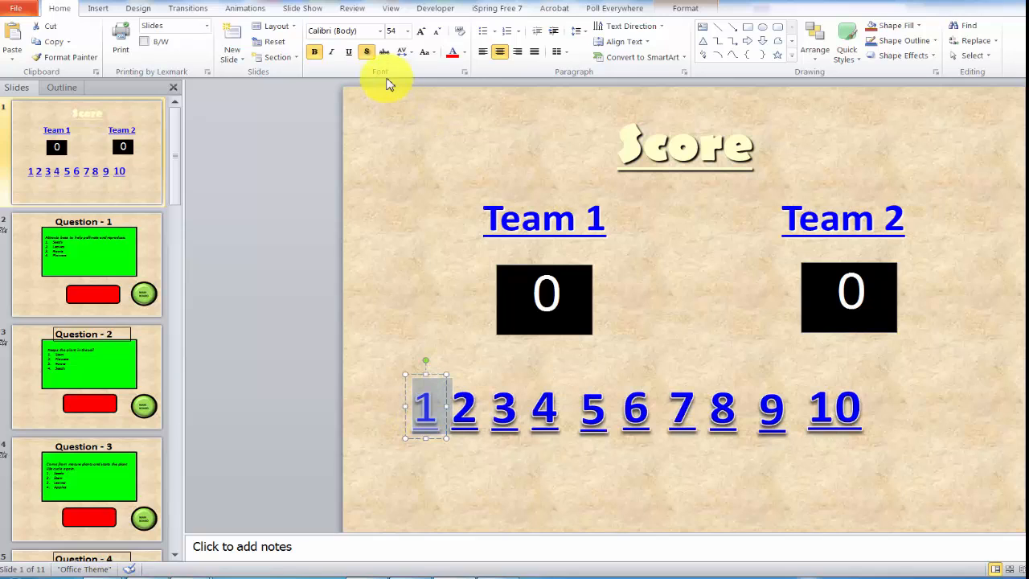
left_click(95, 13)
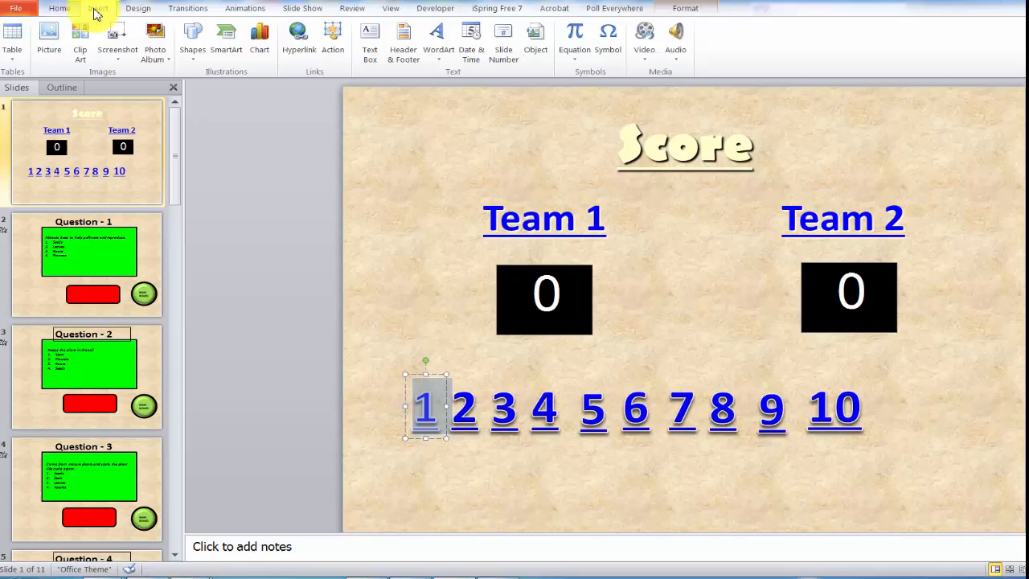
left_click(297, 40)
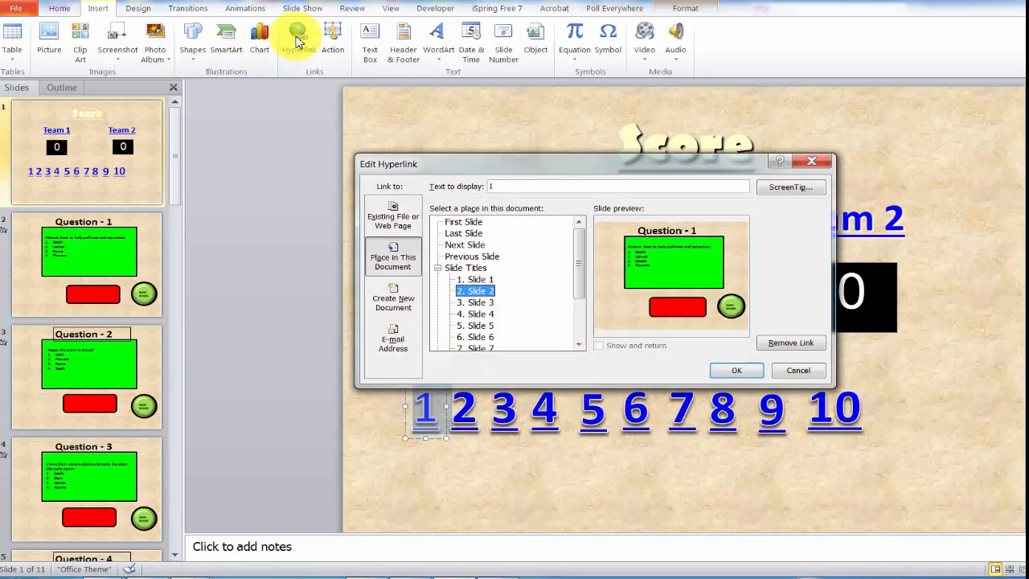
left_click(476, 302)
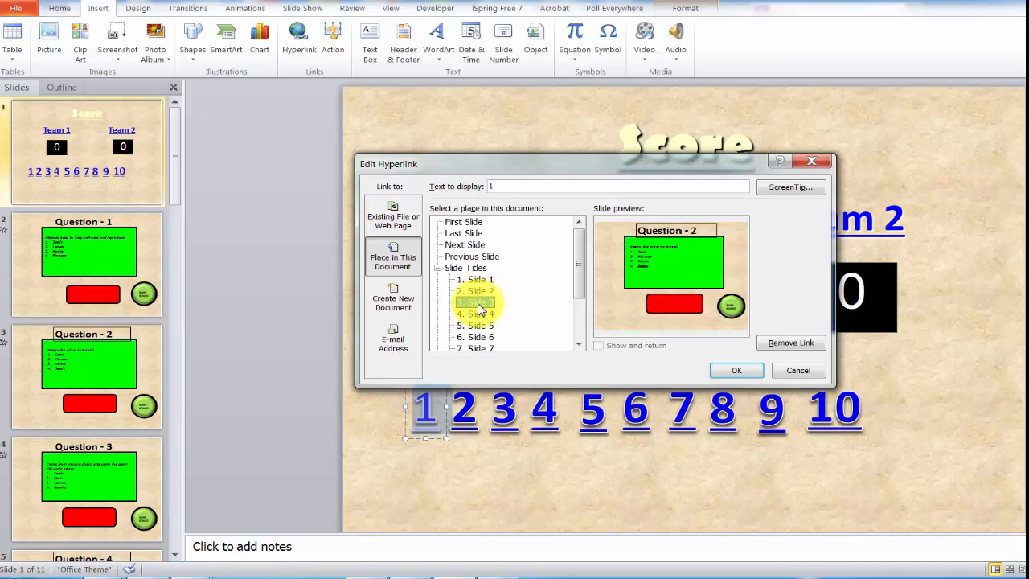
left_click(483, 292)
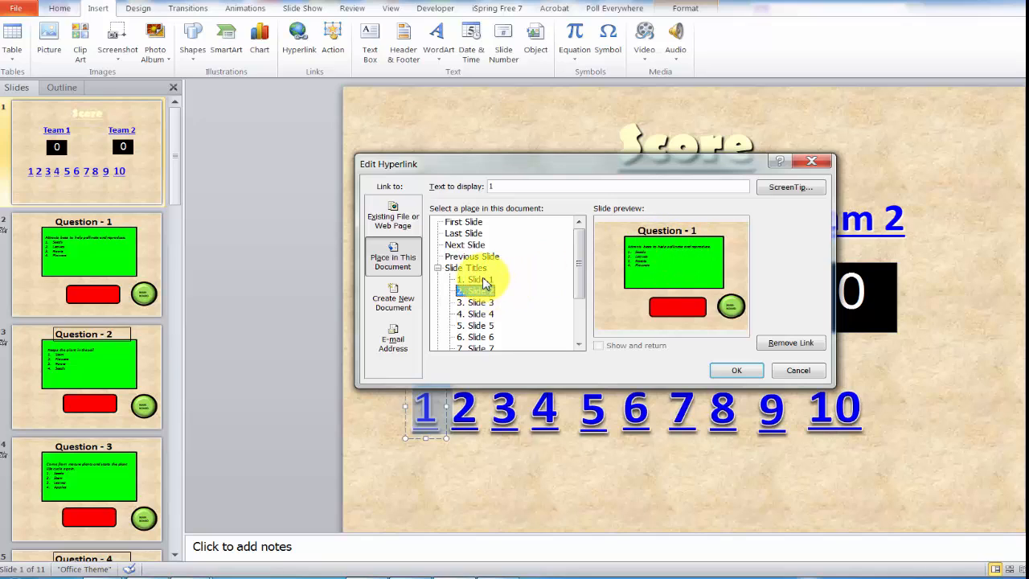
left_click(734, 373)
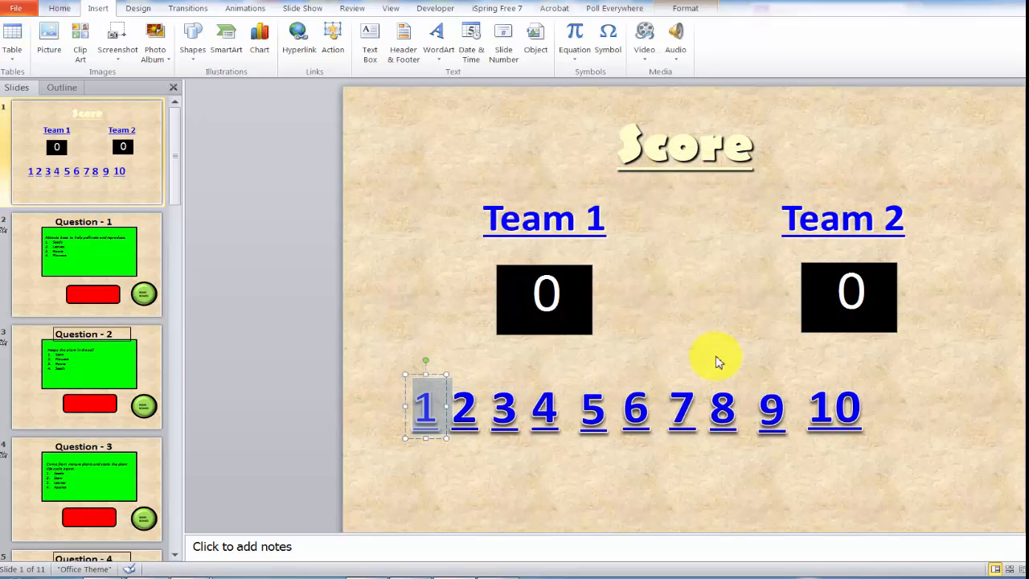
left_click(492, 448)
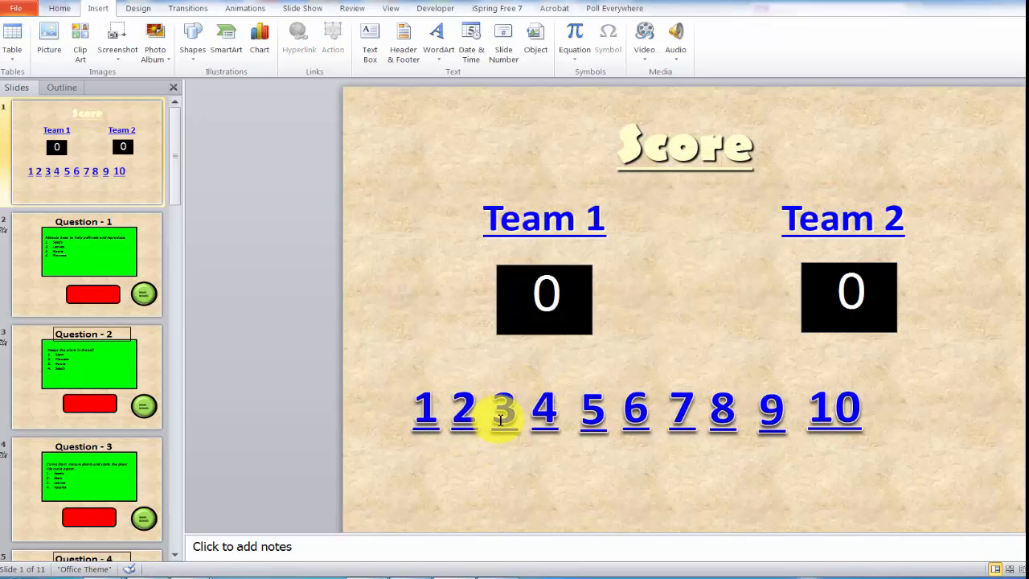
Step: Link the number 10 on the Score slide to Slide 11, the Question - 10 slide
double_click(820, 411)
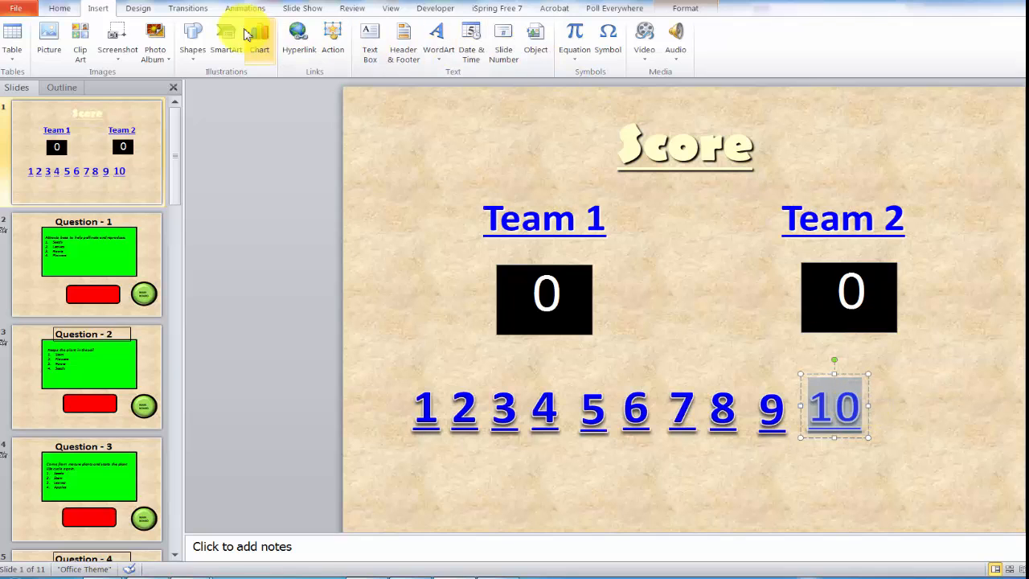
left_click(299, 38)
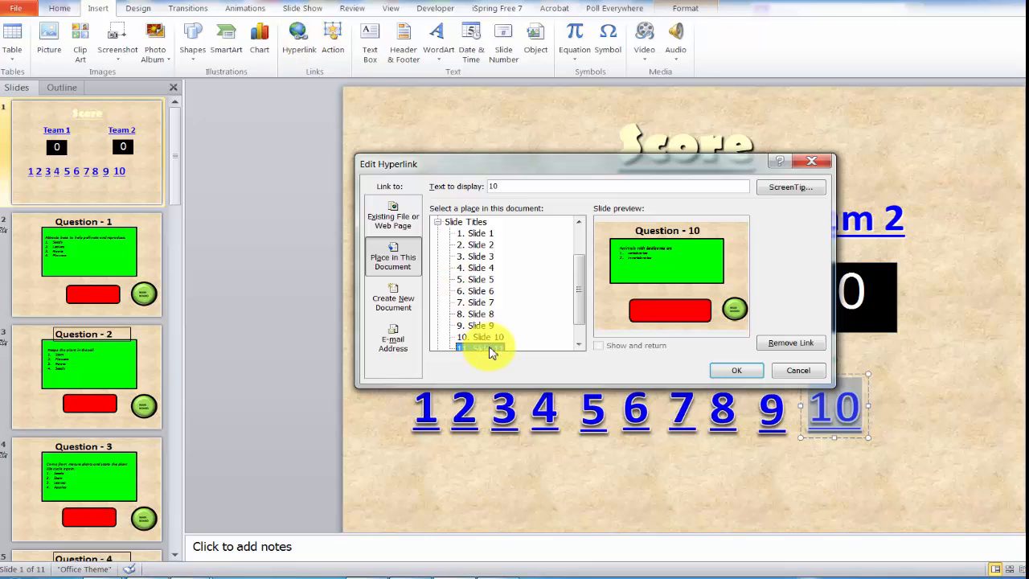
left_click(726, 371)
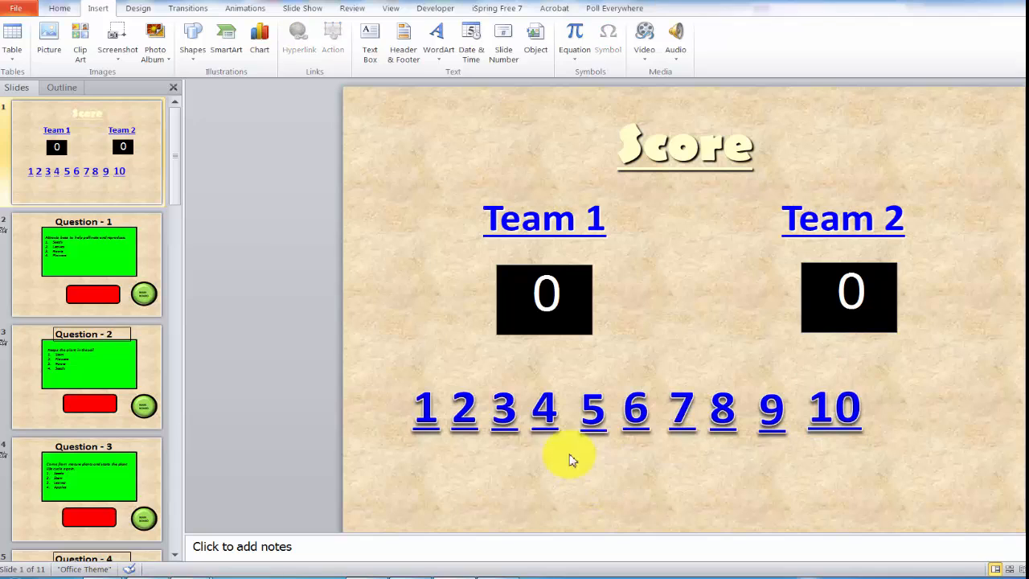
Step: Examine the question text on the Question - 1 slide and the shapes available for building it
left_click(145, 249)
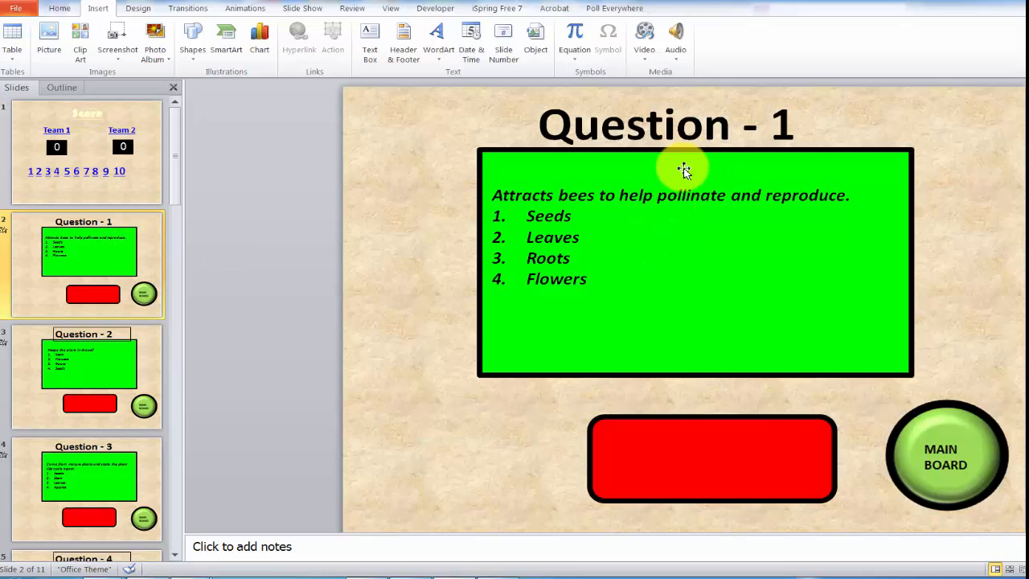
left_click(639, 184)
left_click(605, 190)
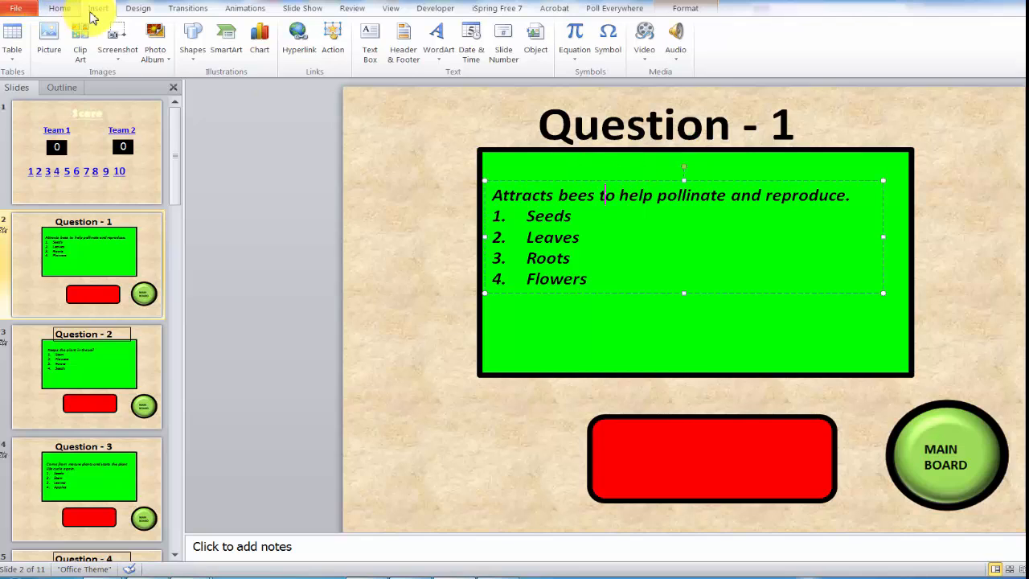
left_click(194, 35)
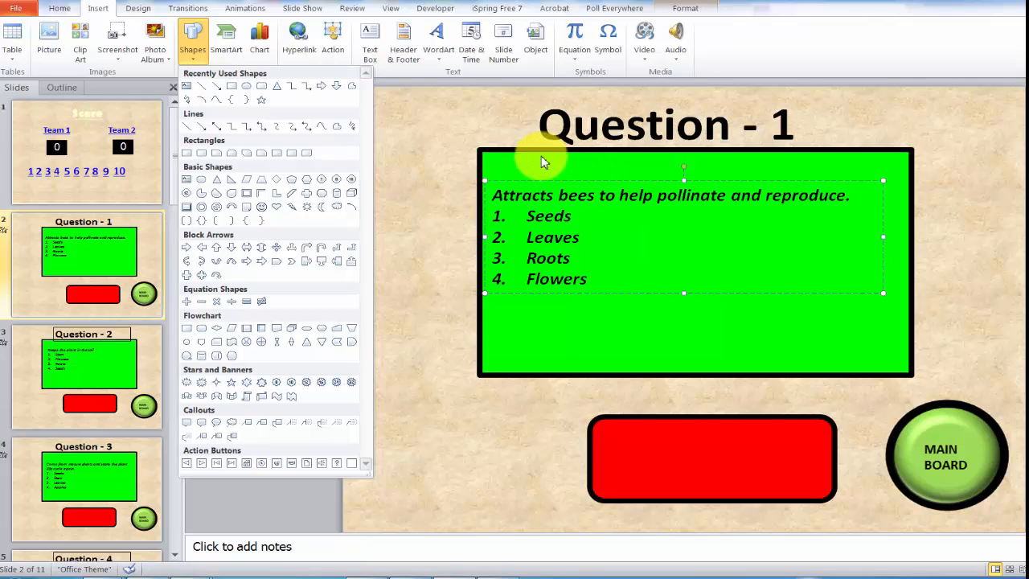
left_click(427, 172)
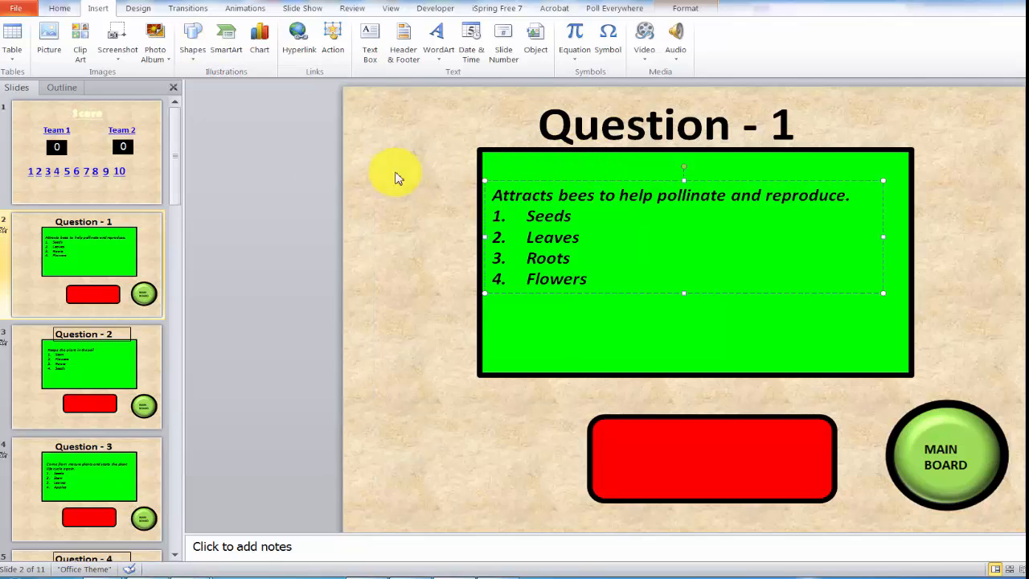
Step: Insert a new slide with the Blank layout after the Question - 1 slide
left_click(148, 229)
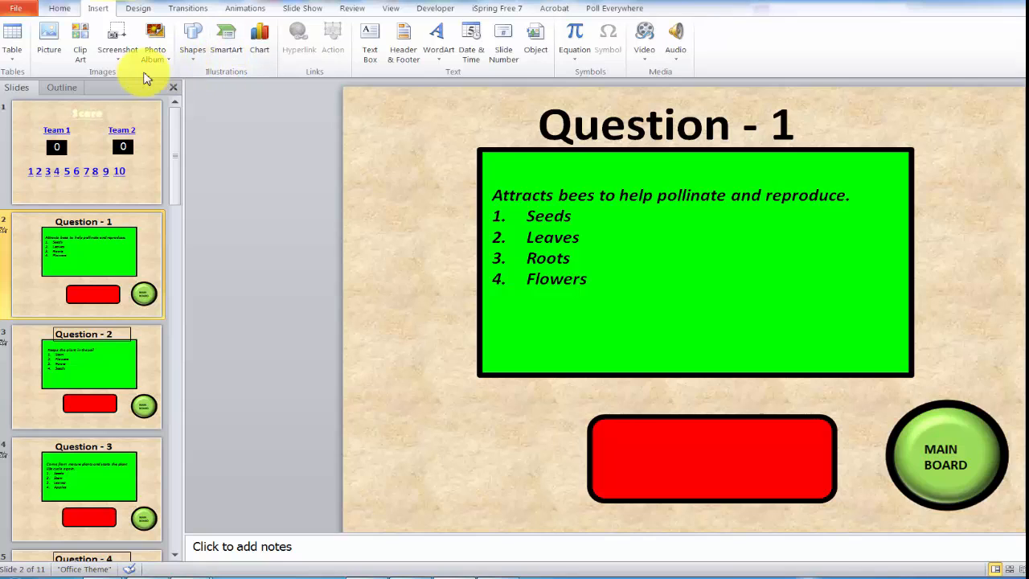
left_click(69, 11)
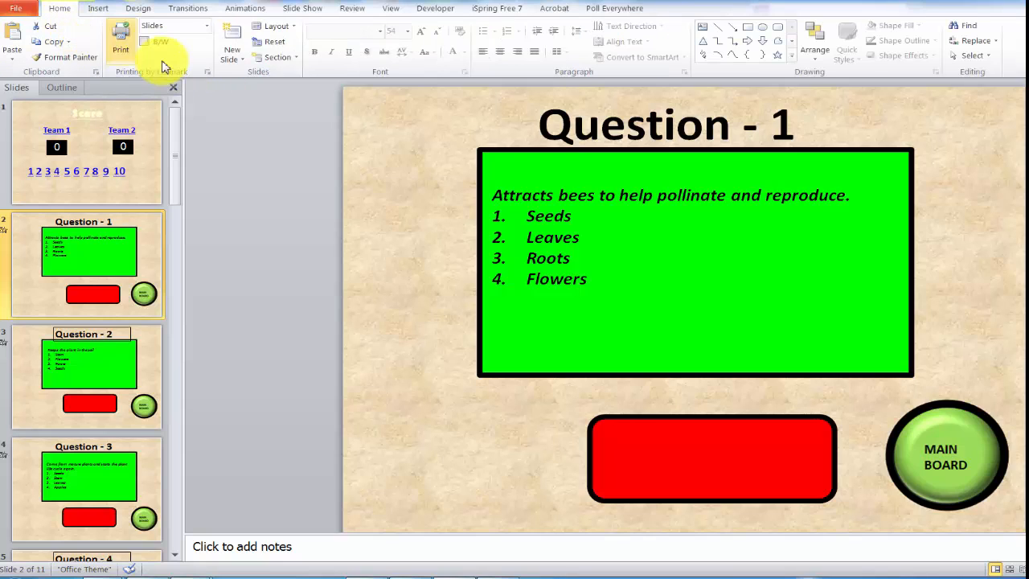
left_click(237, 59)
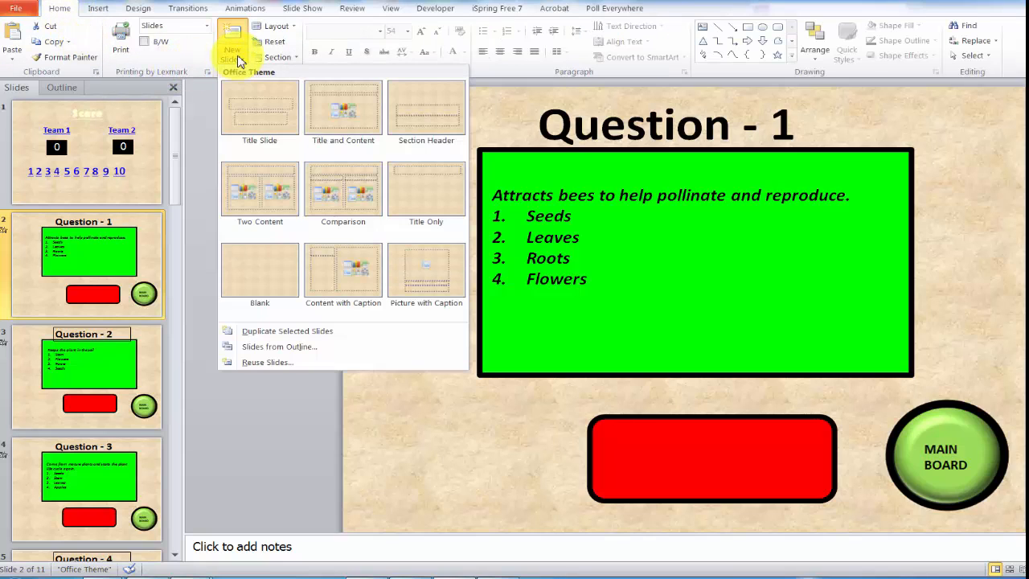
left_click(258, 276)
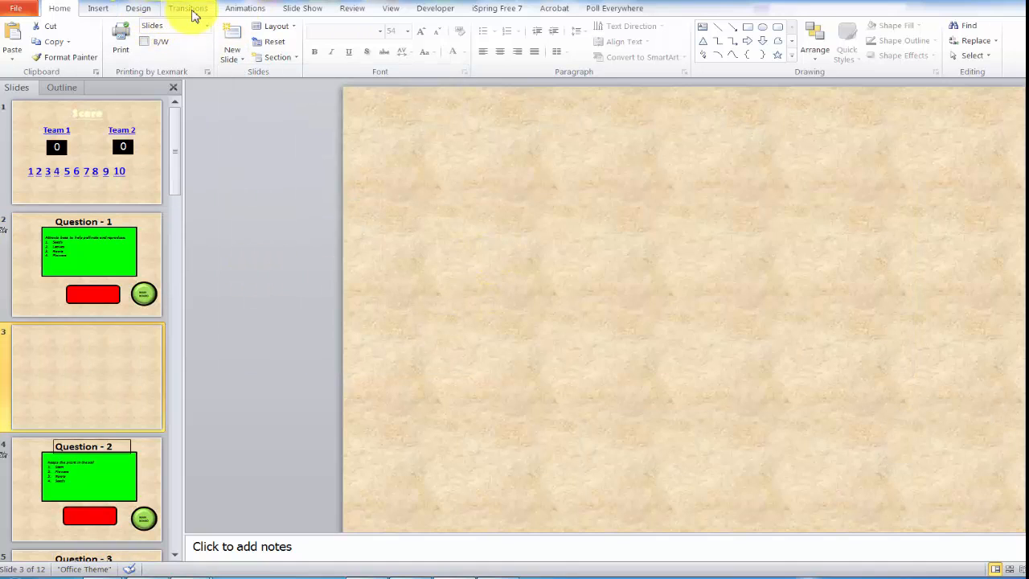
Step: Draw a large, wide rectangle across the upper middle of the blank slide as a question box
left_click(100, 10)
left_click(192, 40)
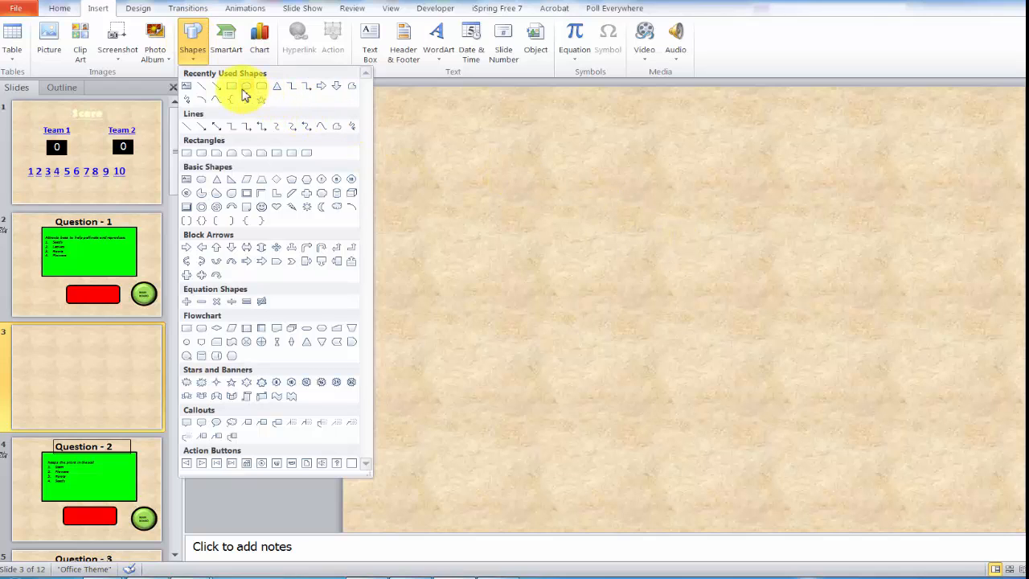
left_click(231, 87)
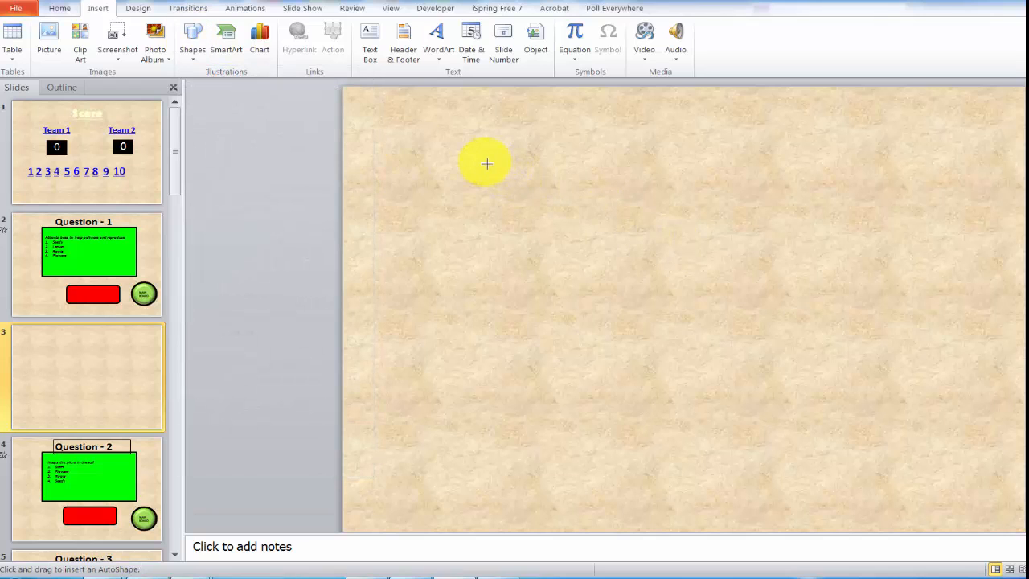
left_click_drag(486, 164, 935, 354)
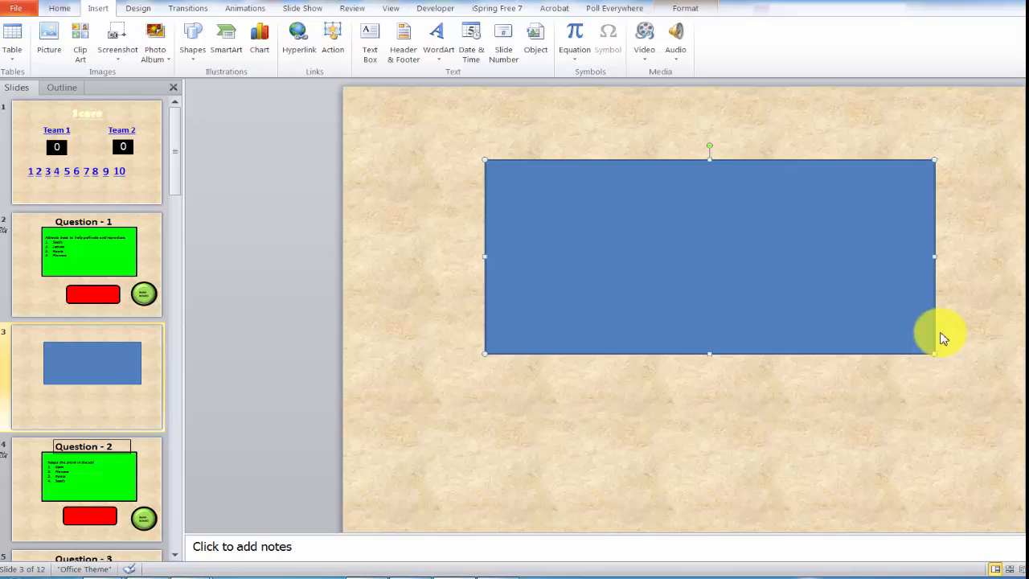
Step: Fill the rectangle on the new slide with standard yellow
right_click(521, 169)
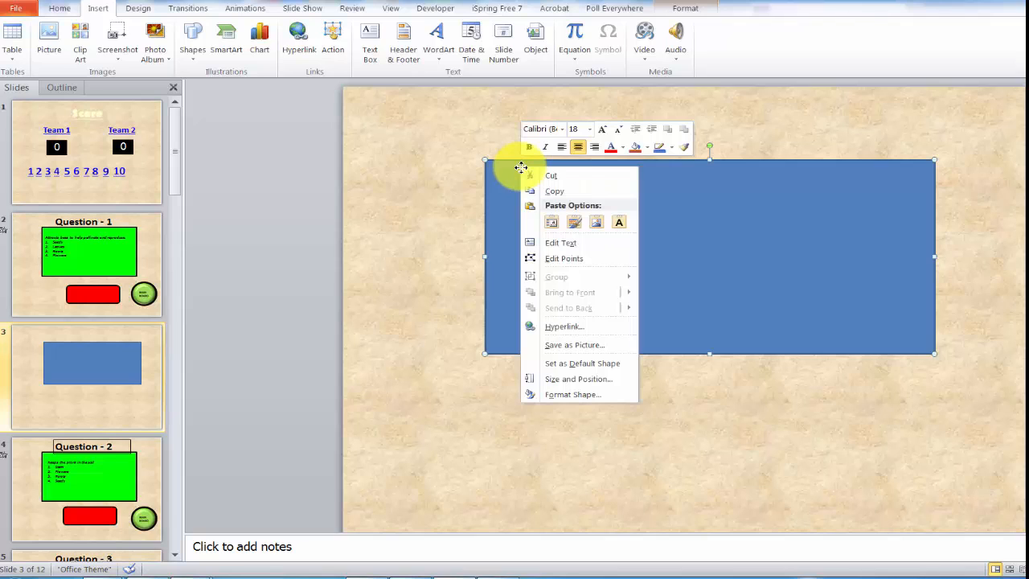
left_click(648, 148)
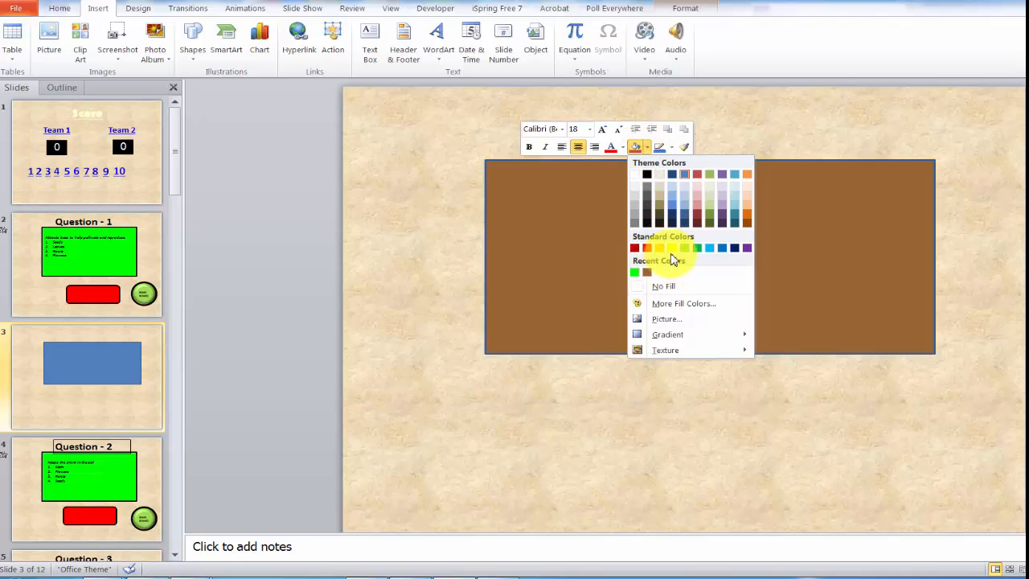
left_click(673, 249)
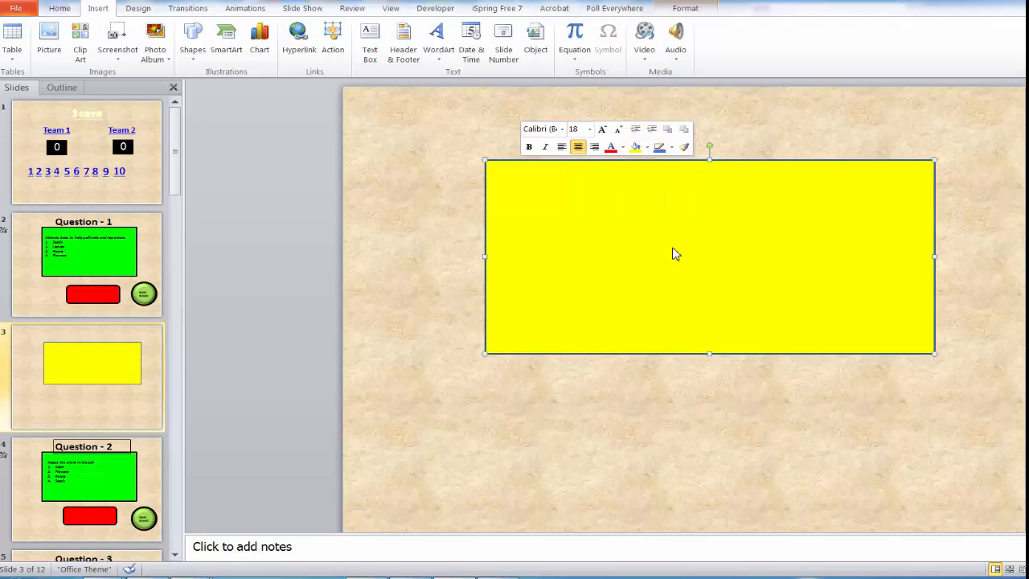
Step: Give the yellow rectangle a dark red outline with a weight of 4½ pt
left_click(676, 151)
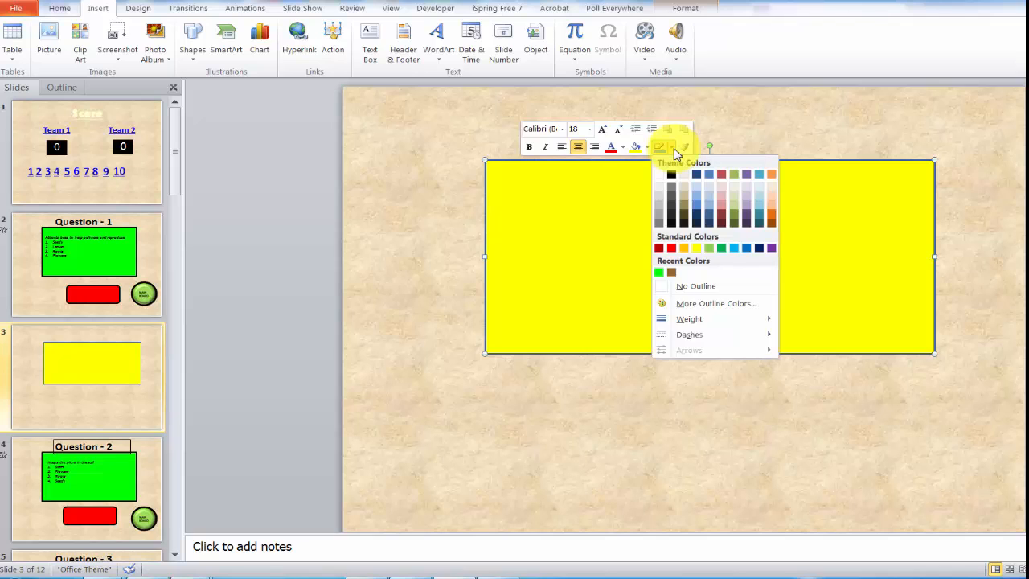
left_click(671, 247)
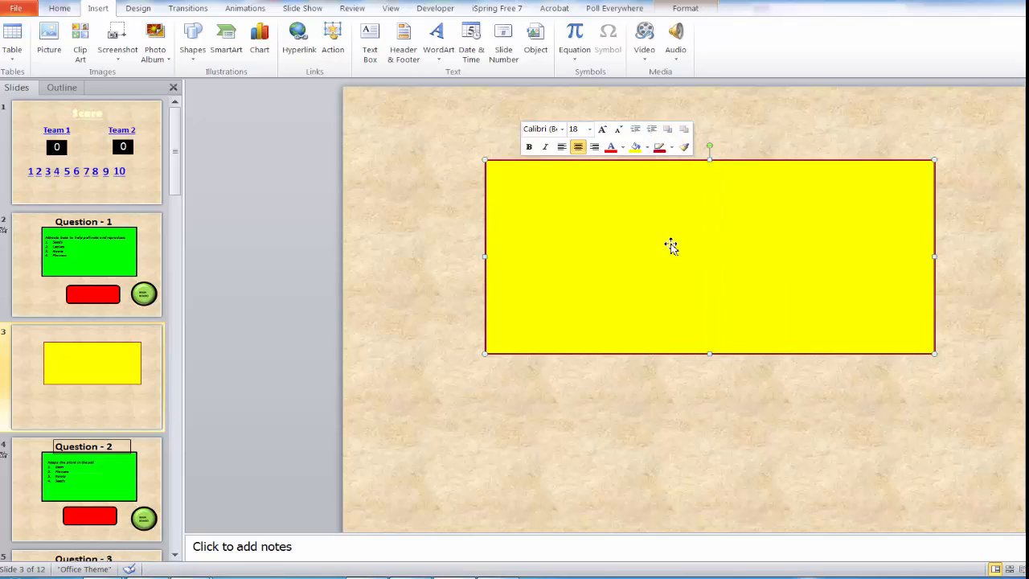
left_click(672, 151)
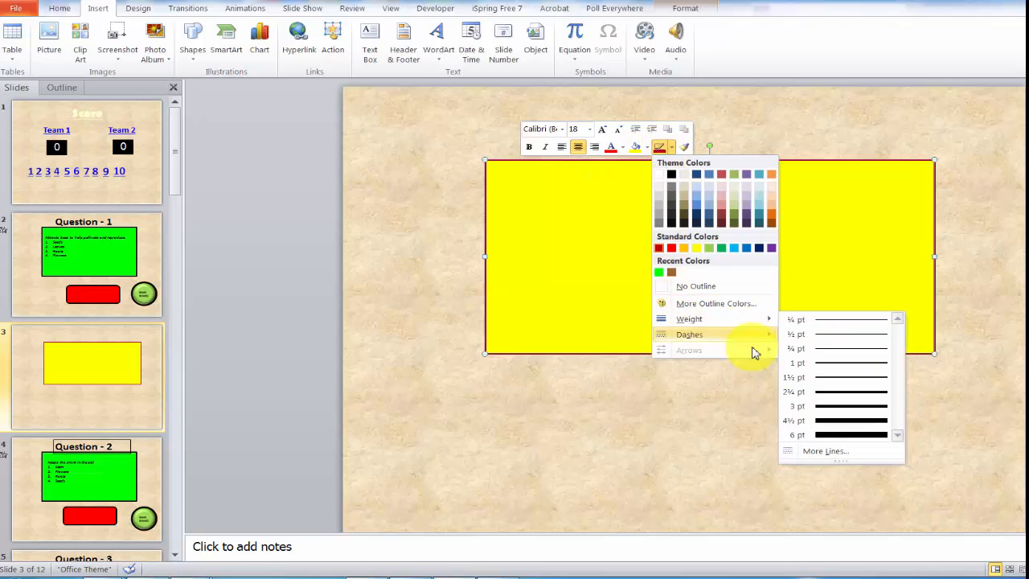
left_click(824, 421)
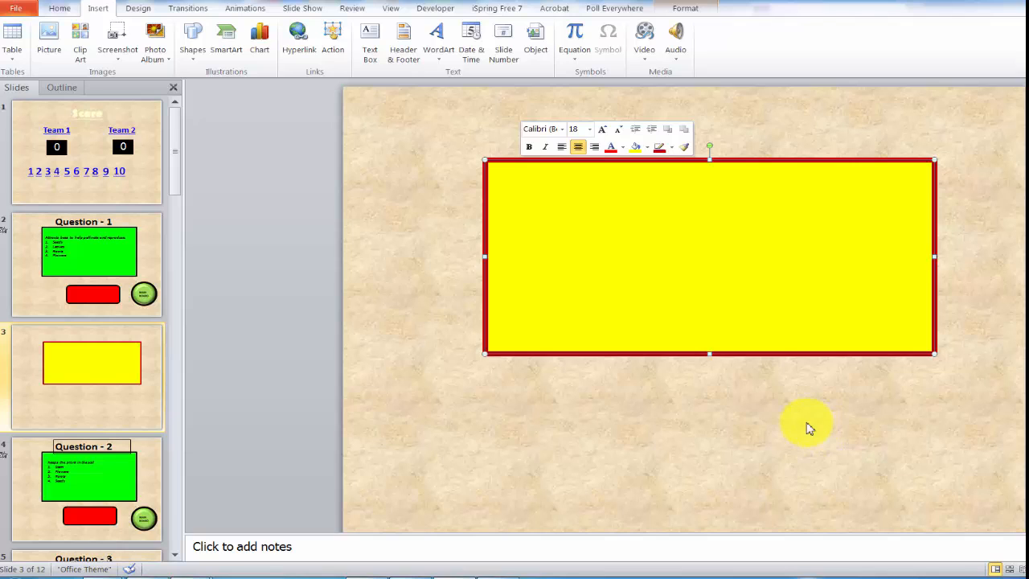
Step: Draw a wide text box inside the upper part of the yellow rectangle and set it as the default text box
left_click(772, 406)
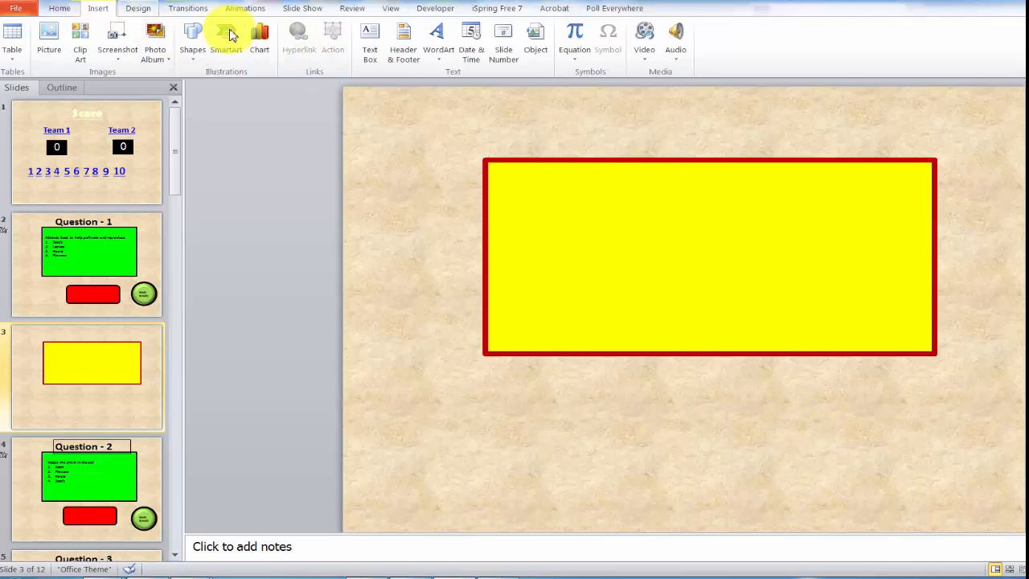
left_click(371, 48)
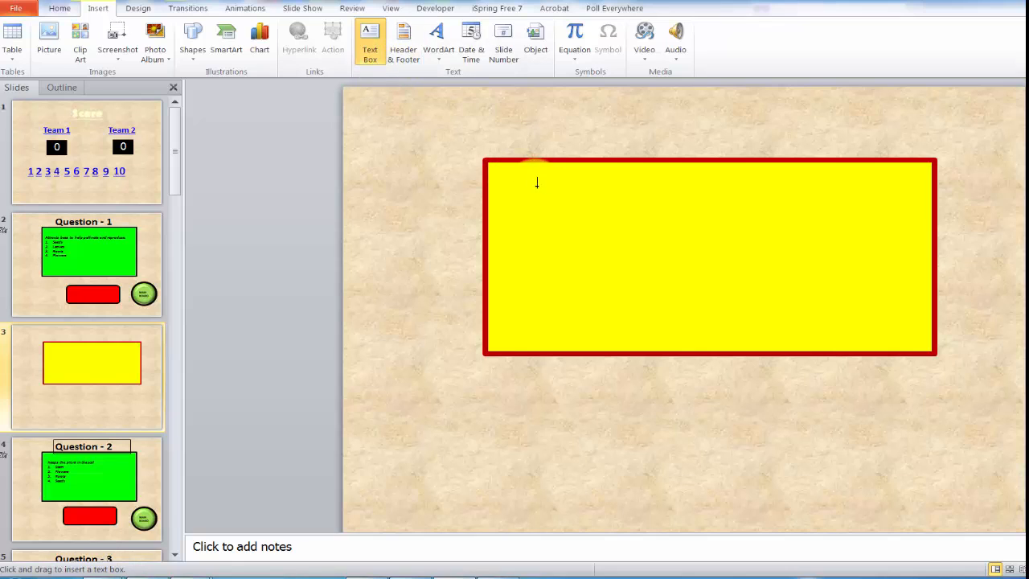
left_click_drag(527, 199, 833, 211)
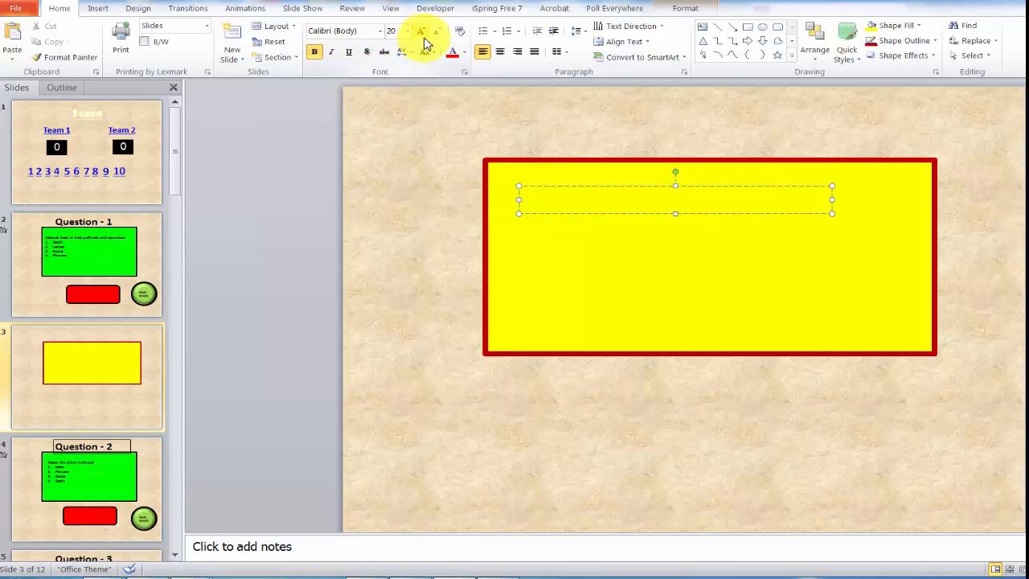
right_click(556, 218)
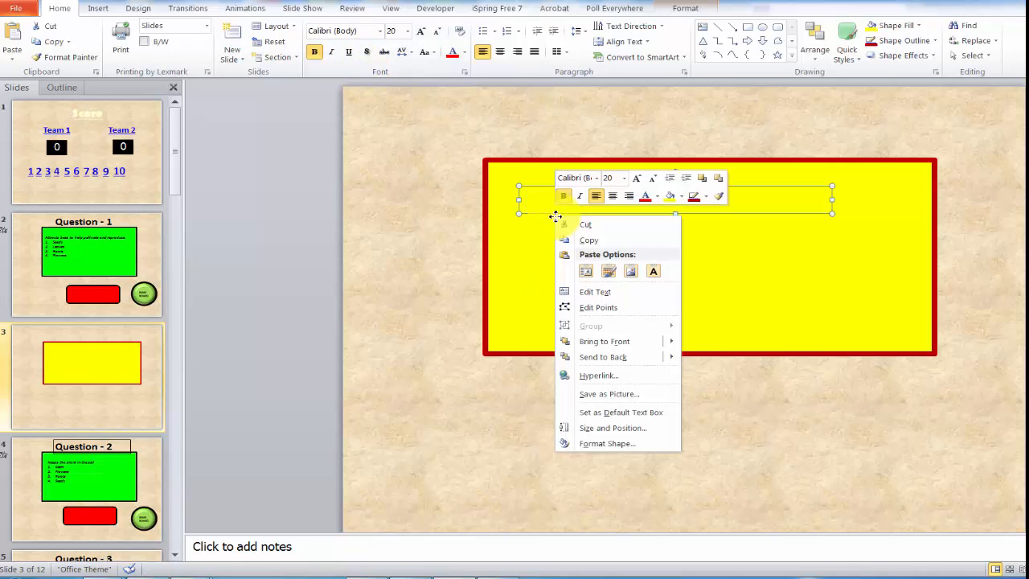
left_click(607, 413)
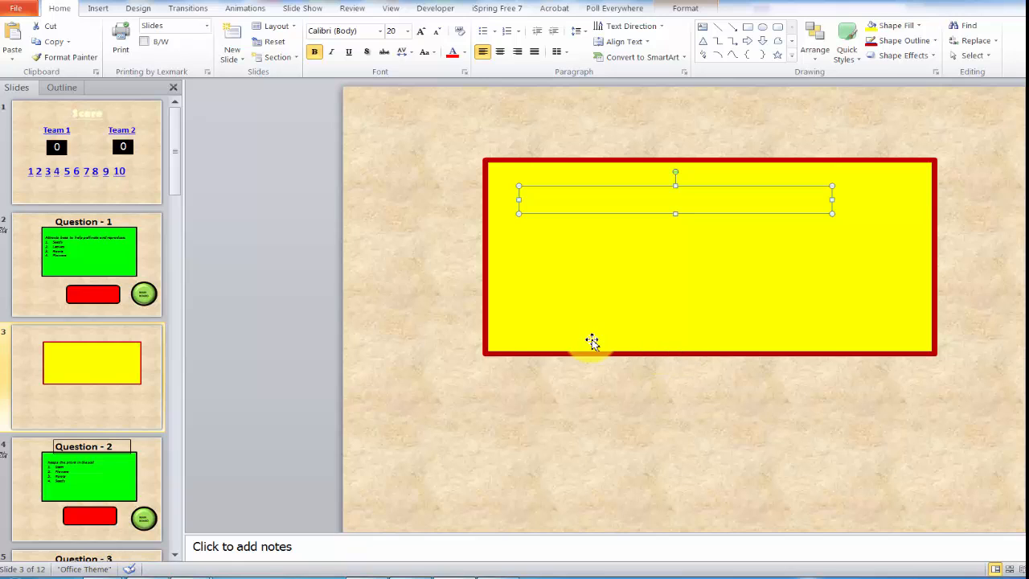
Step: On the Question - 1 slide, move the red rounded rectangle aside to view the answer beneath it, and move it back over the answer
left_click(150, 238)
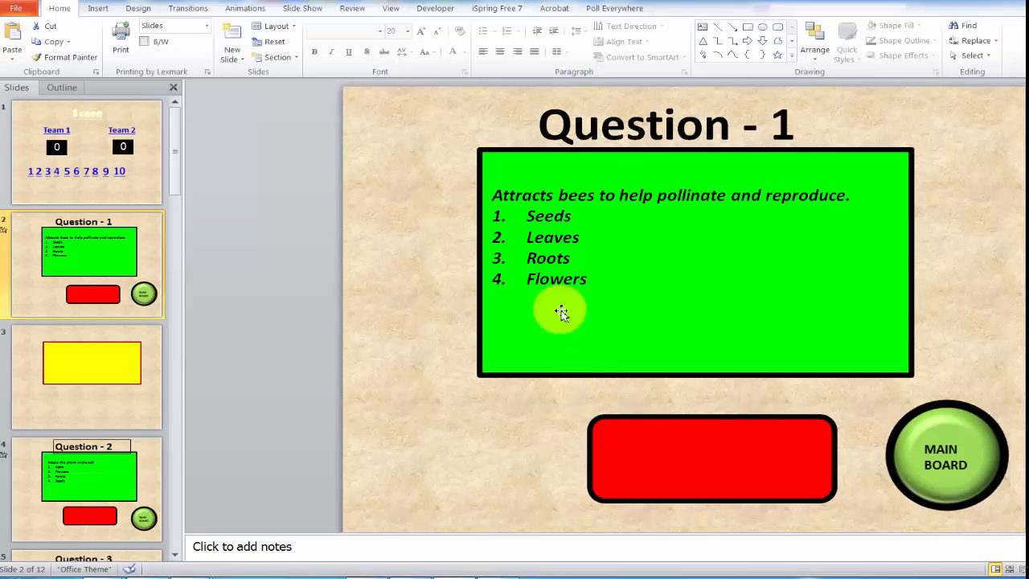
left_click(535, 198)
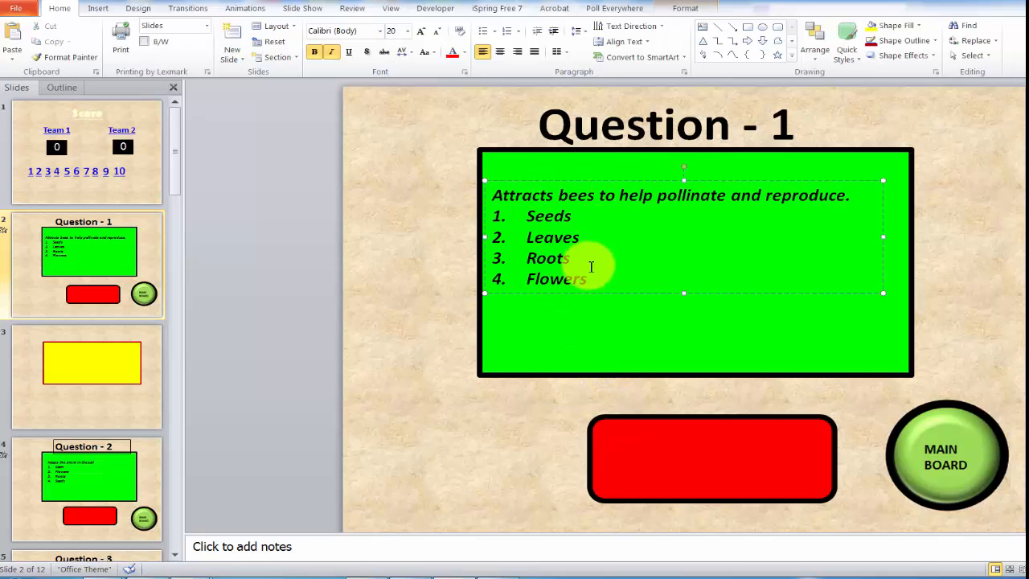
left_click(684, 423)
left_click_drag(684, 423, 460, 326)
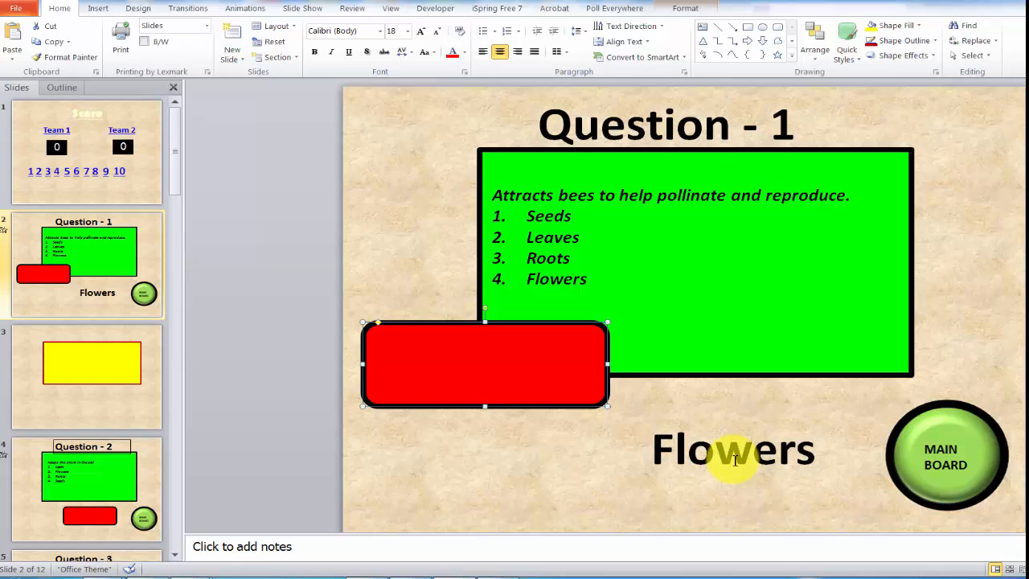
left_click_drag(567, 406, 772, 480)
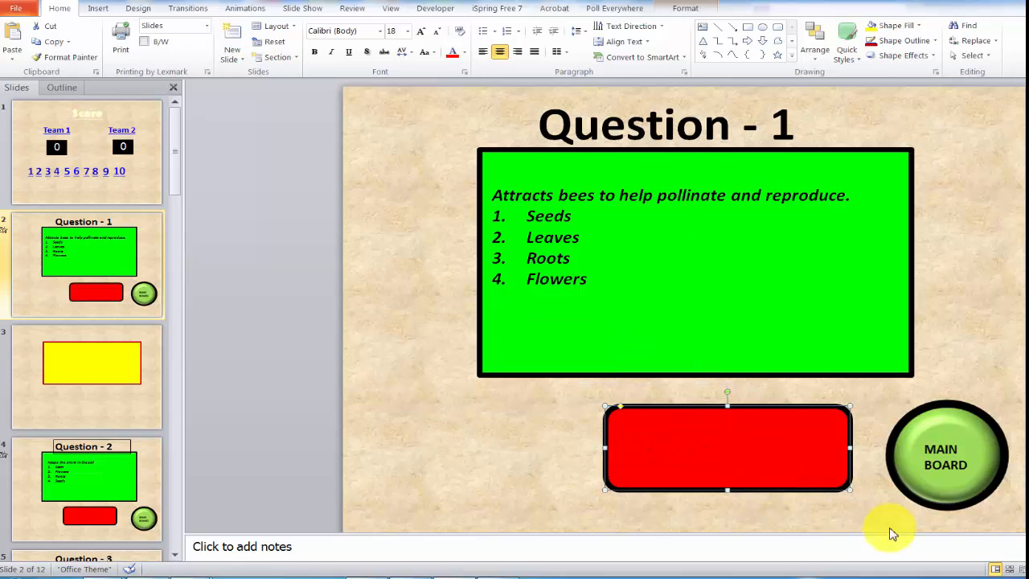